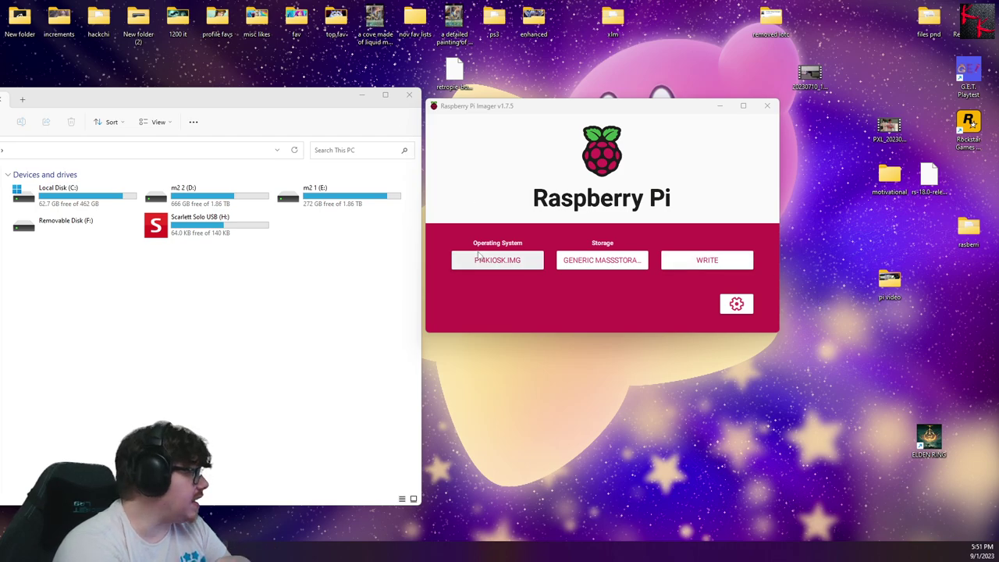
Step: Select the custom image pi4kiosk.img from drive D: and the 31.9 GB Generic MassStorageClass USB Device as the storage target
left_click(479, 254)
left_click(529, 295)
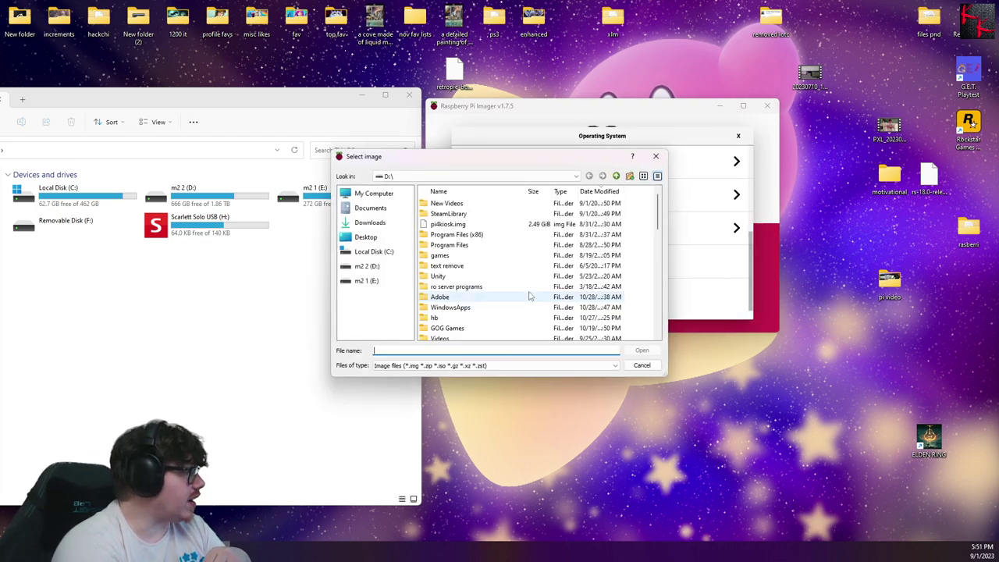
left_click(450, 224)
left_click(641, 351)
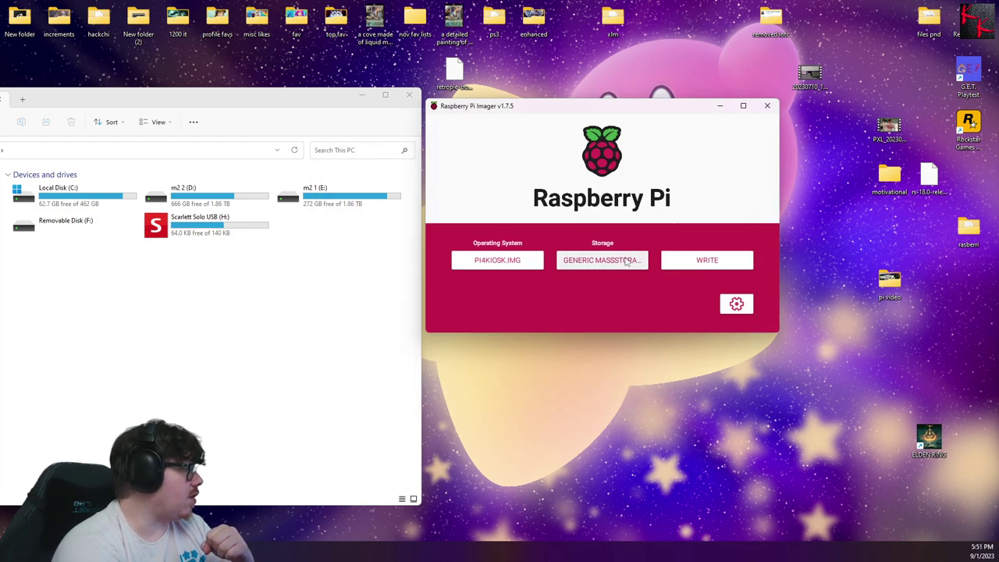
left_click(627, 263)
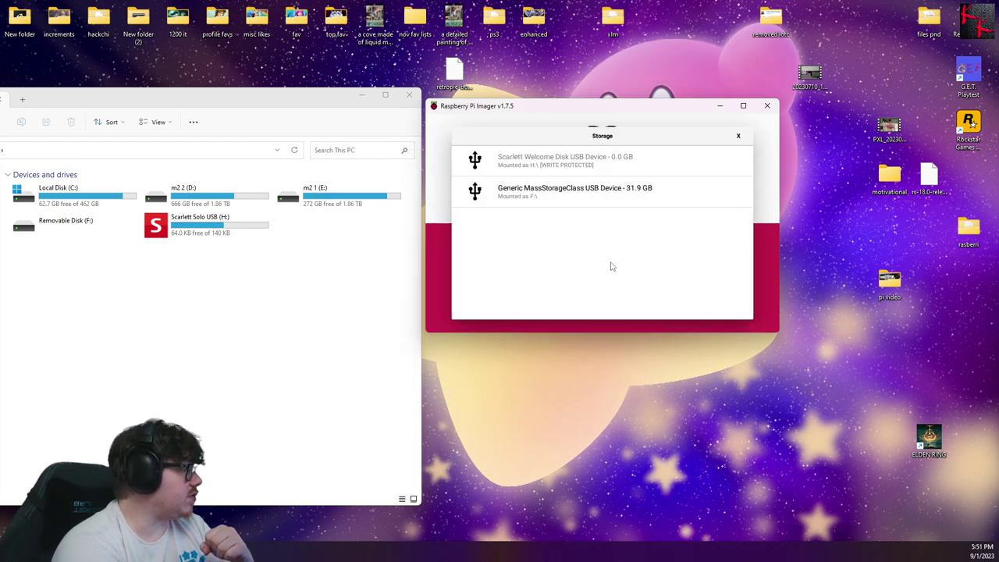
left_click(589, 191)
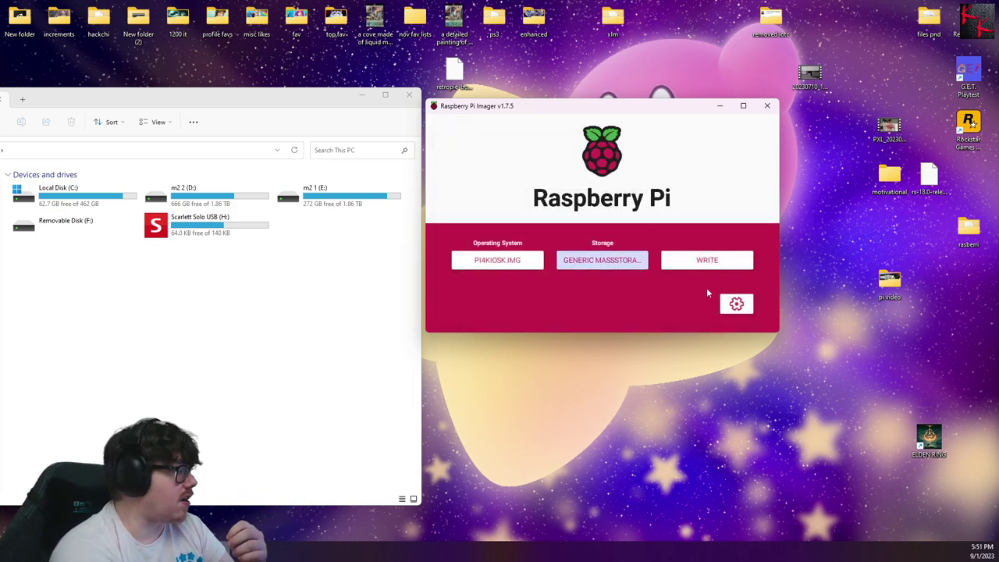
Step: Review the advanced image customization options, including the wireless network, locale and SSH settings, and close them without saving
left_click(736, 305)
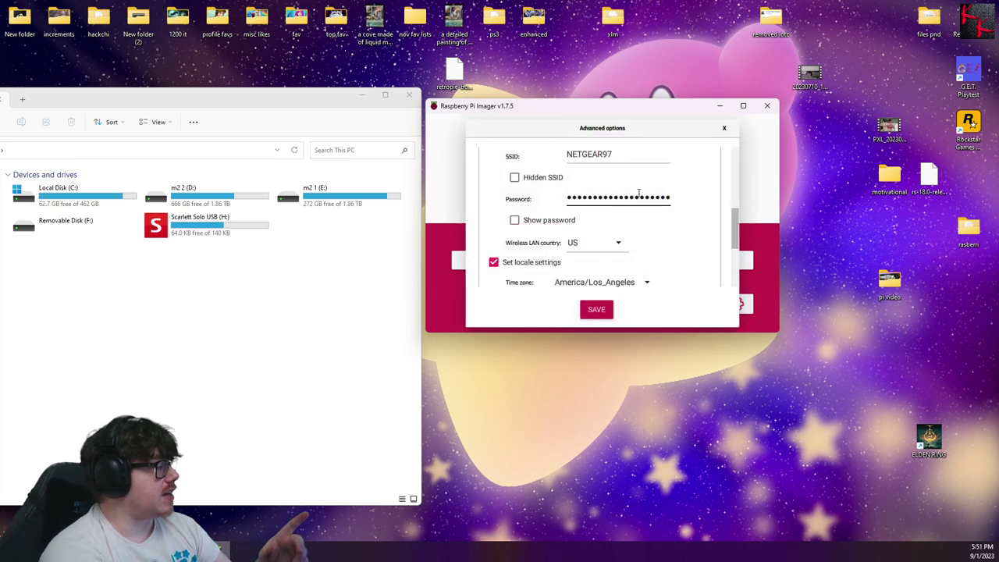
left_click_drag(734, 212, 734, 168)
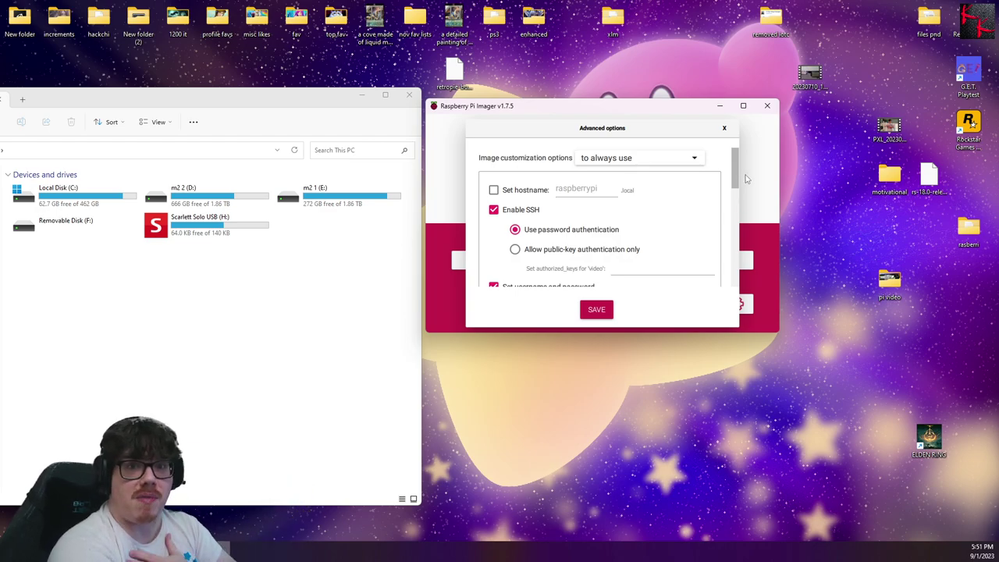
left_click(724, 129)
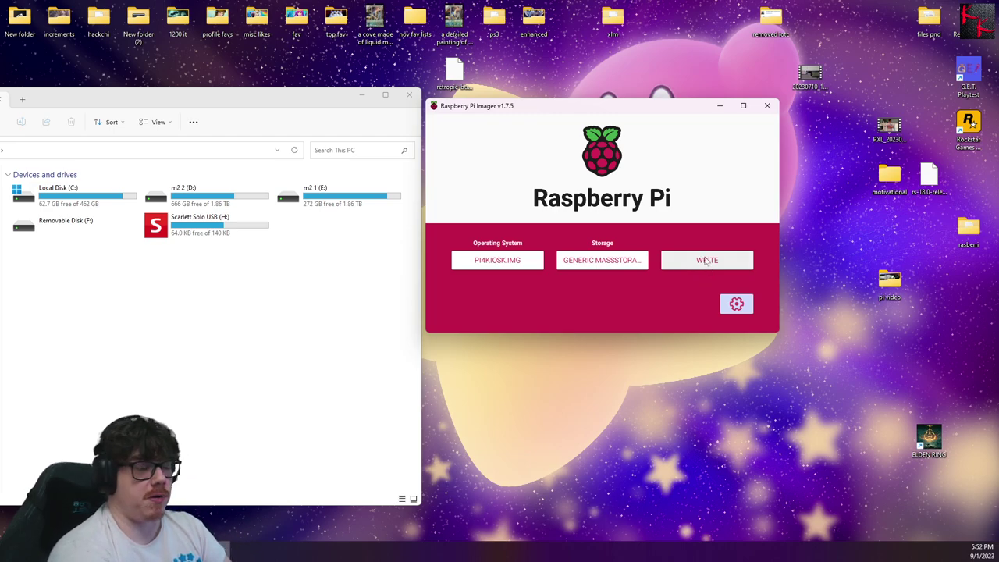
Step: Write the image to the selected USB device, agree to erasing its existing data, and skip the verification
left_click(705, 268)
left_click(632, 260)
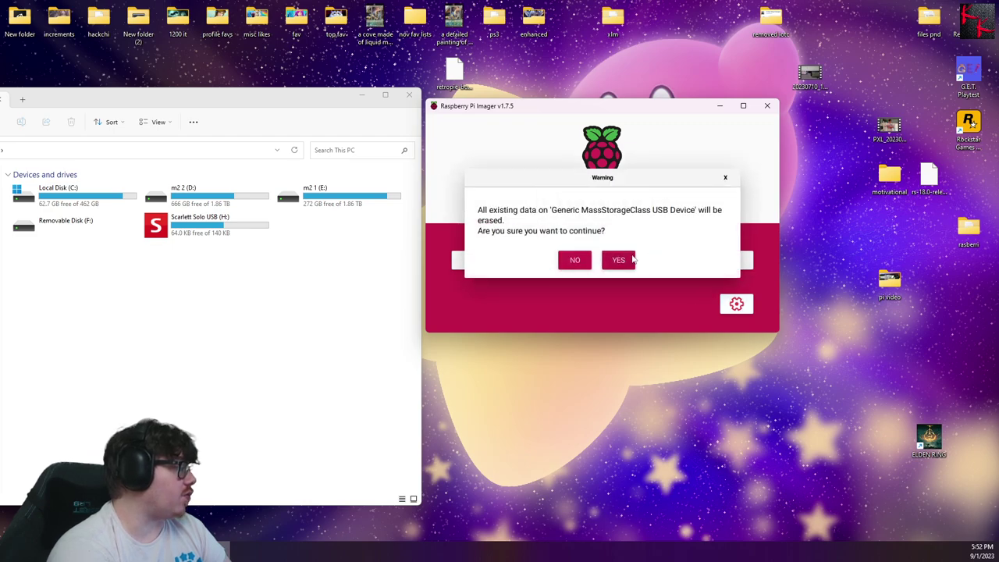
left_click(619, 260)
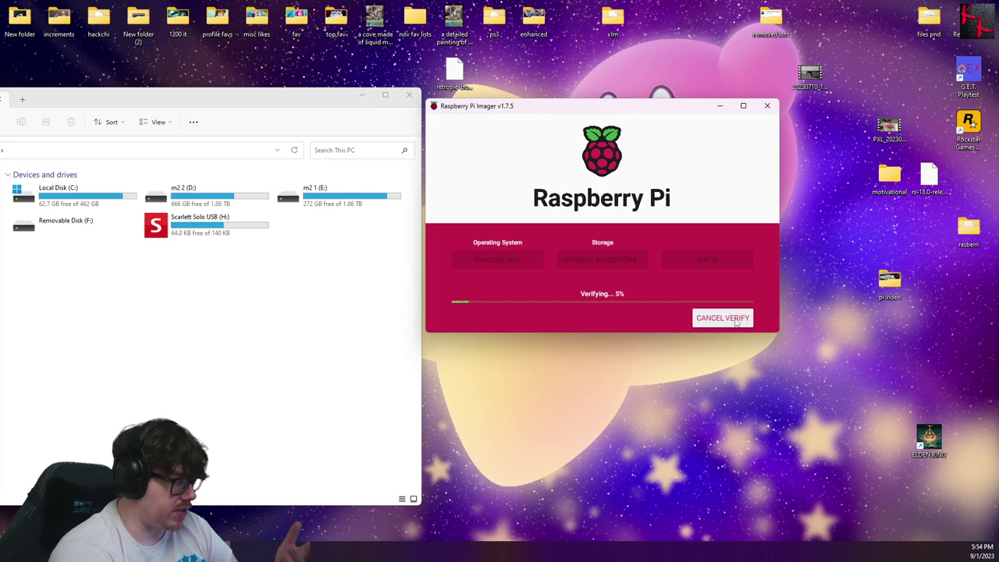
left_click(735, 320)
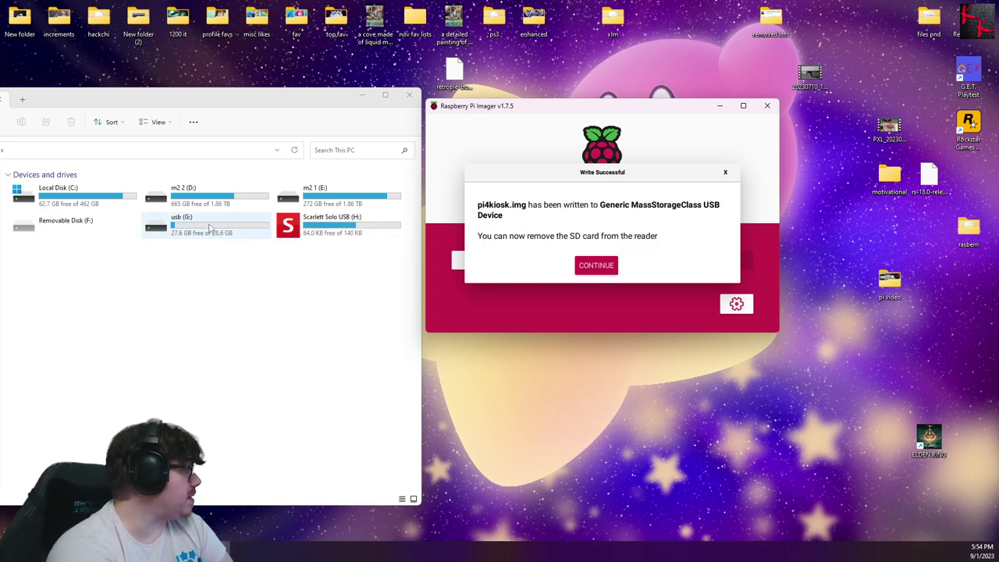
Step: Open the format settings for the usb (G:) drive and review its exFAT file system, allocation unit size and volume label options
right_click(214, 230)
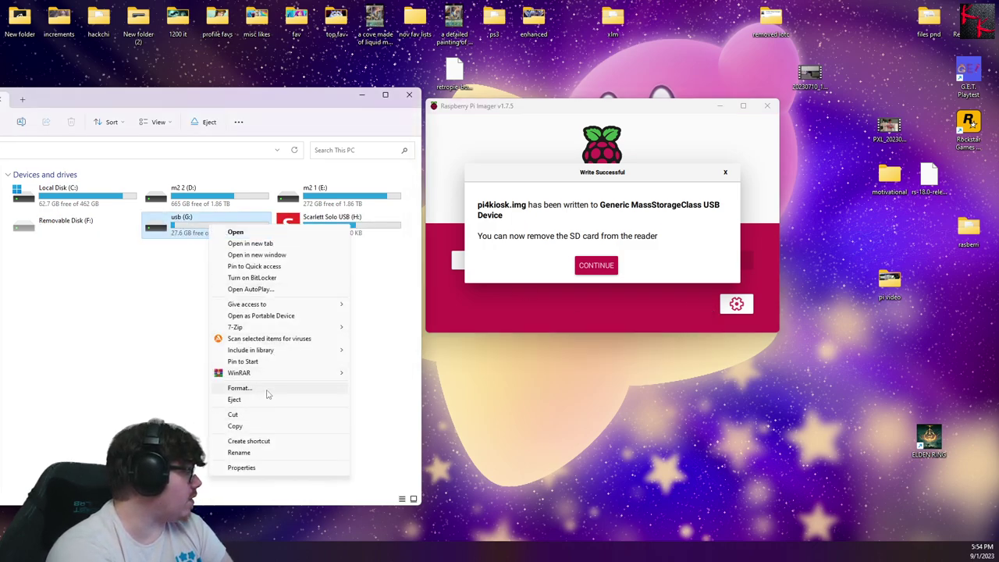
left_click(615, 356)
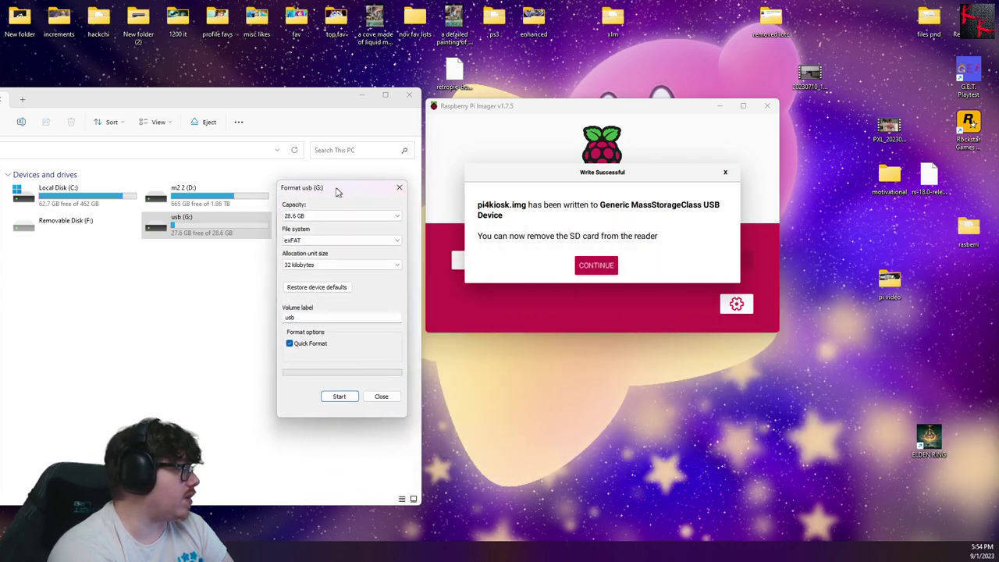
left_click(266, 226)
left_click(260, 234)
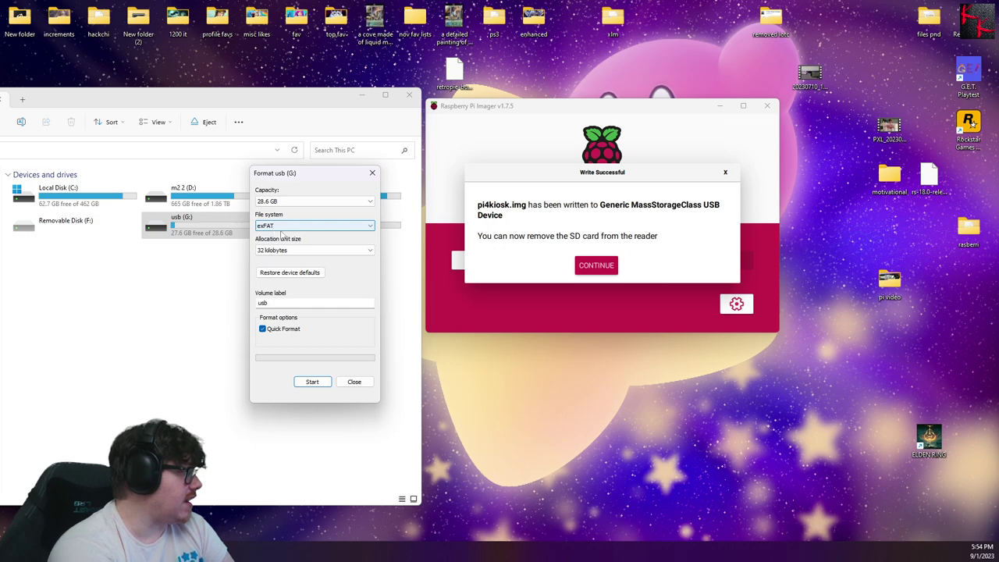
key("Tab")
key("Tab")
key("Tab")
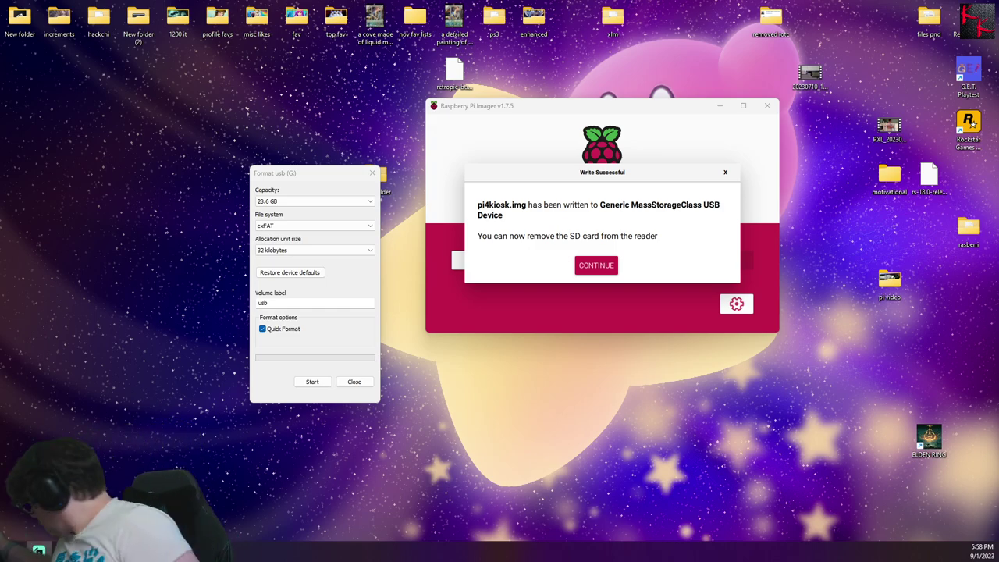
Step: Open config.txt from the LIBREELEC (F:) drive in the text editor and arrange the file and editor windows
key("super+e")
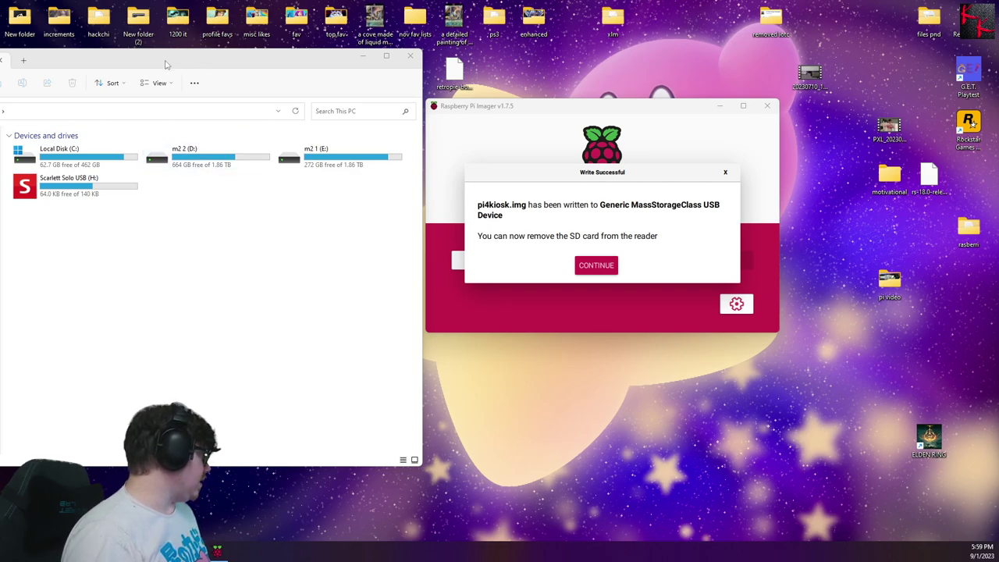
key("alt+F4")
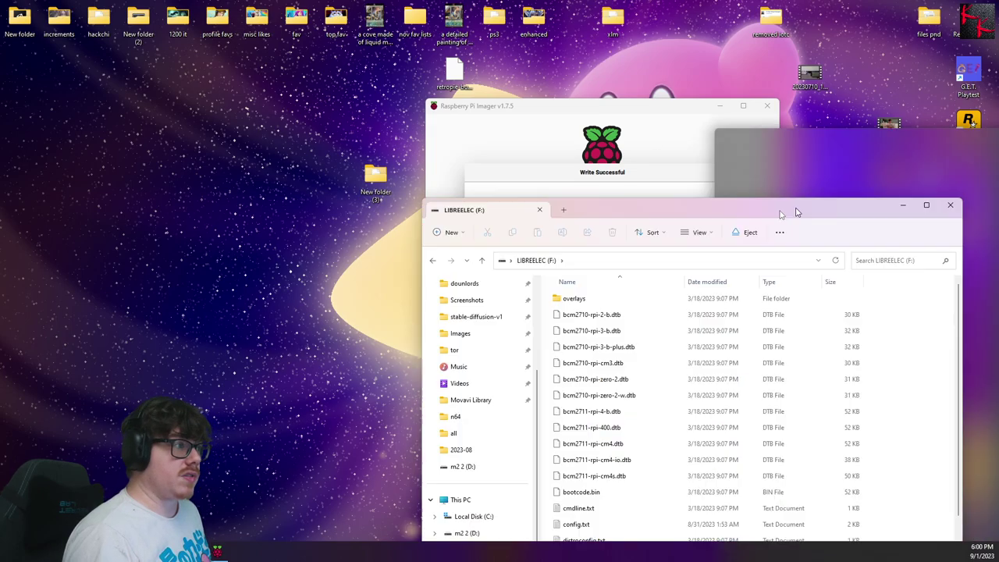
left_click_drag(803, 211, 291, 60)
scroll(167, 355, "down", 1)
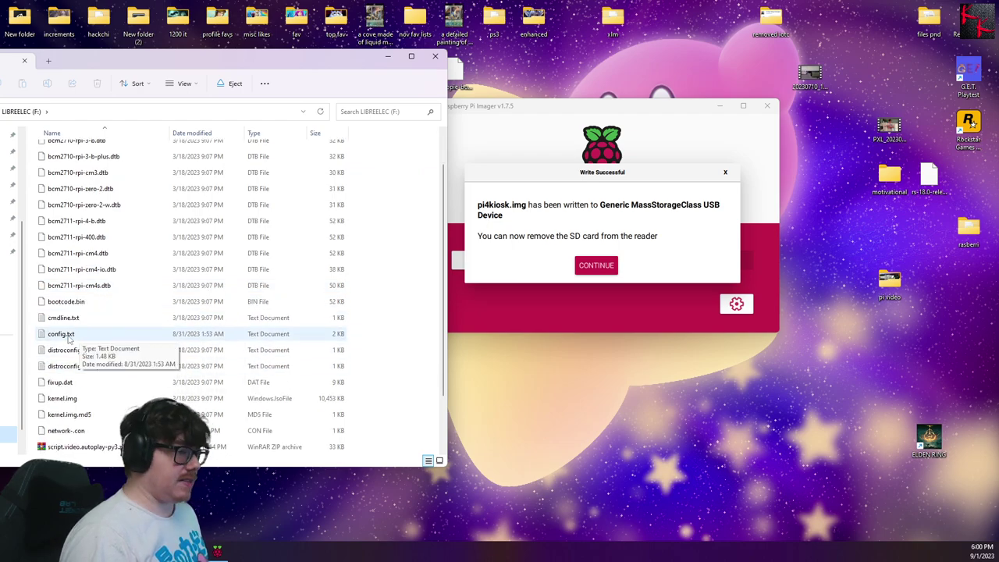
double_click(69, 338)
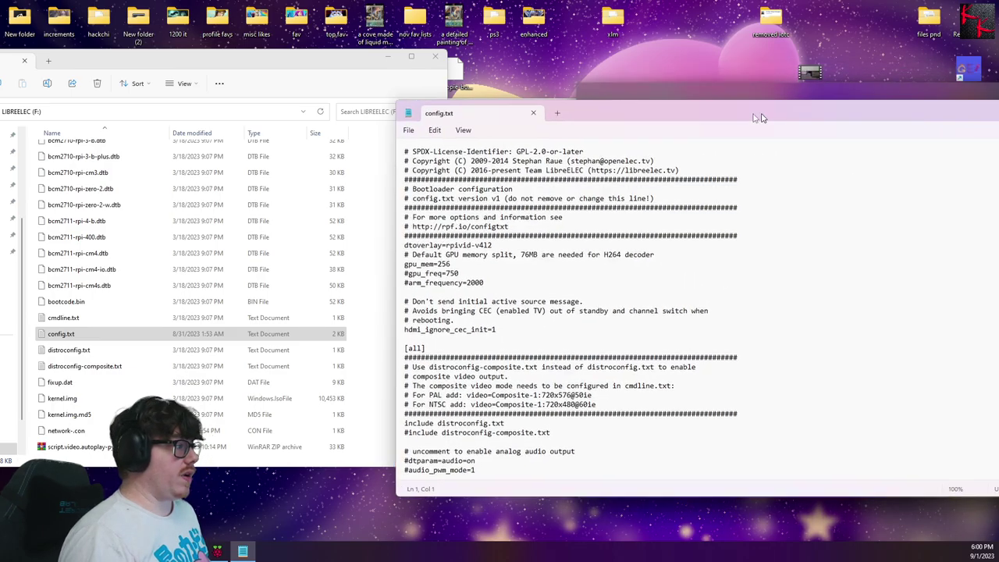
left_click_drag(798, 47, 538, 65)
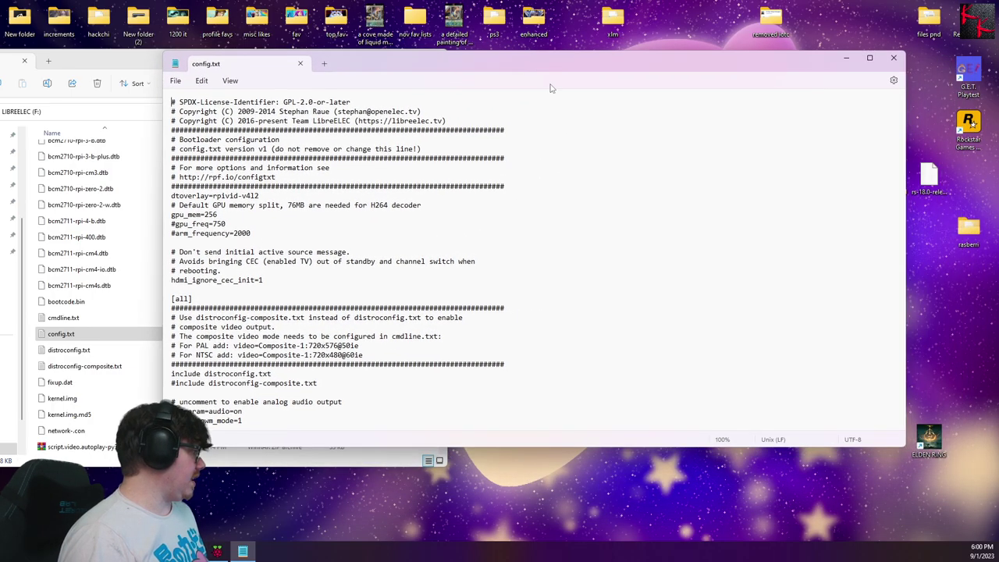
Step: Add the line hdmi_enable_4kp60=1 below dtoverlay=rpivid-v4l2 in config.txt and save the file
left_click(296, 226)
left_click_drag(175, 226, 282, 234)
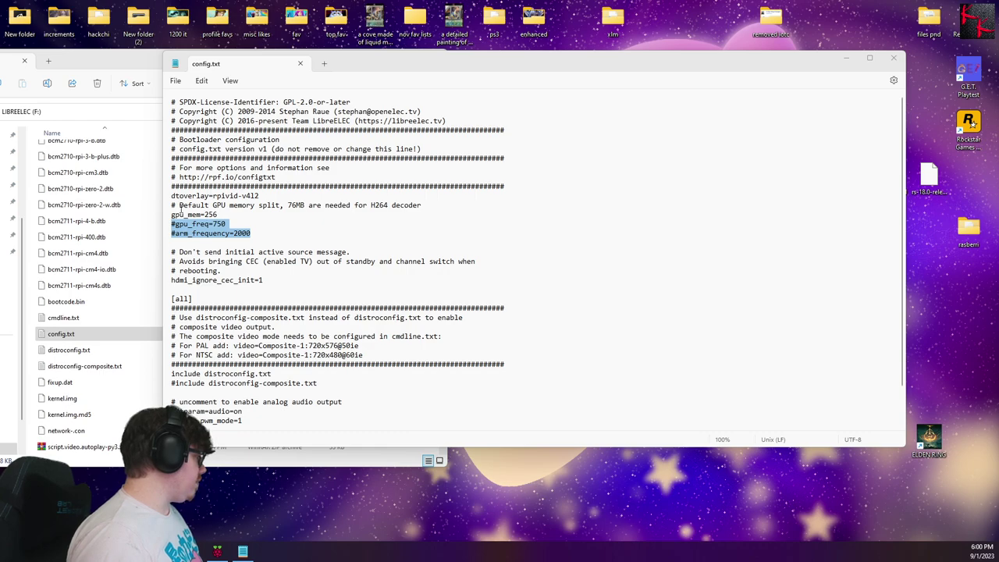
left_click(259, 196)
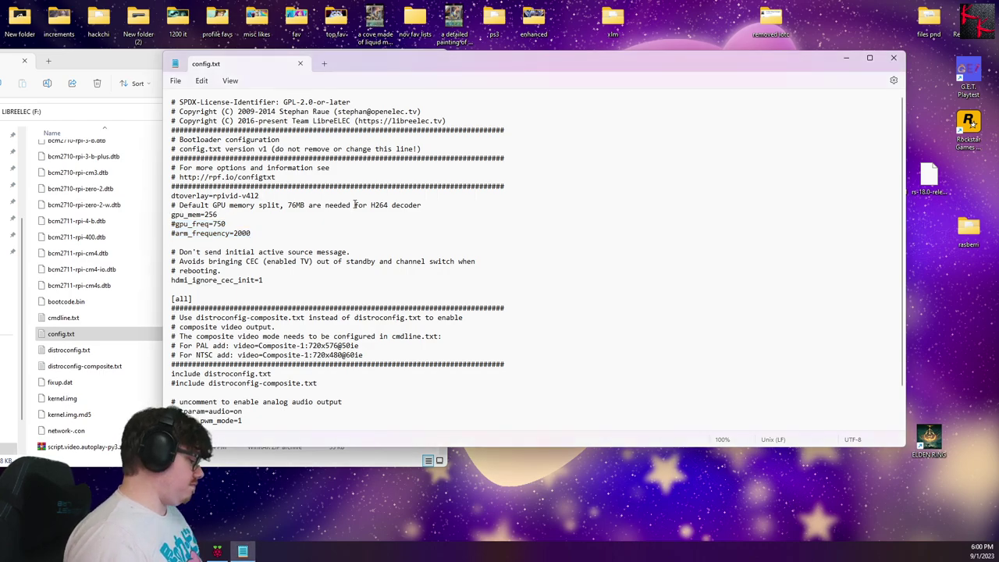
key("Return")
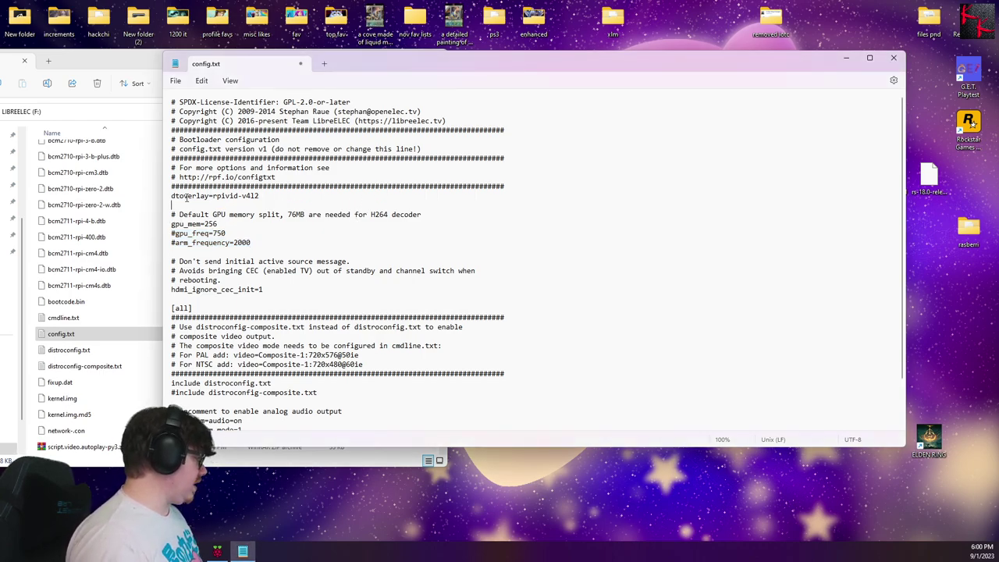
type("hdmi_enable_4kp60=1")
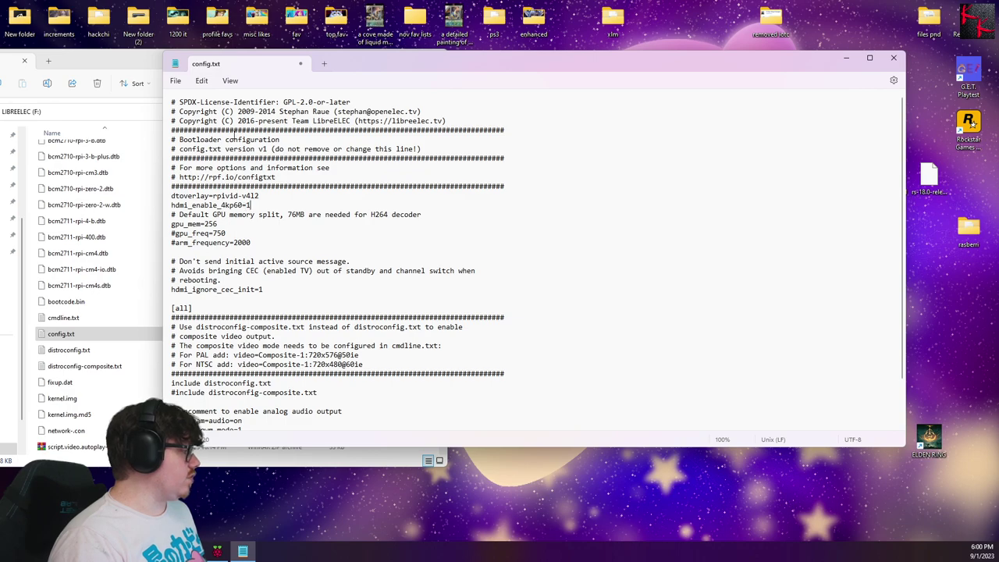
left_click(175, 80)
left_click(203, 149)
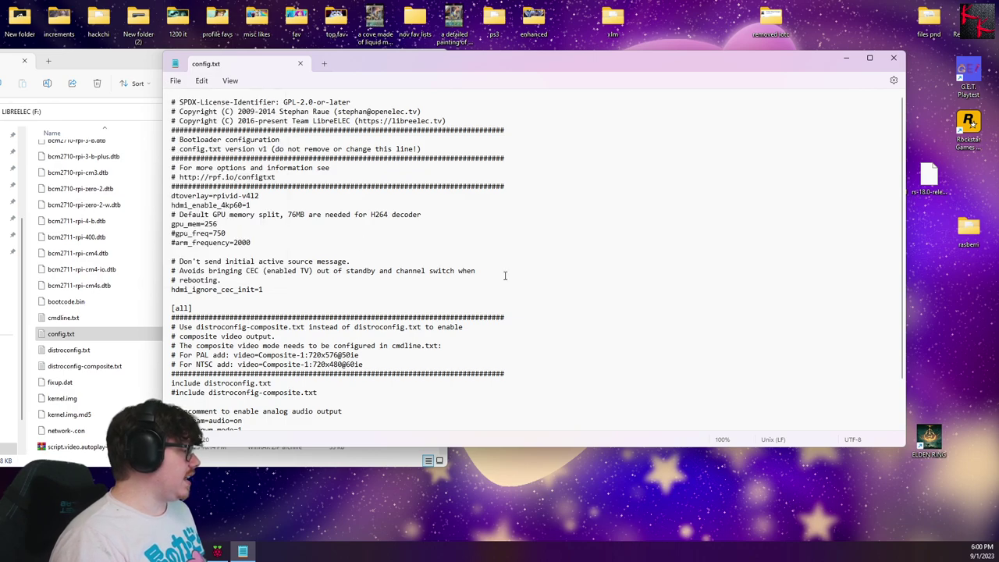